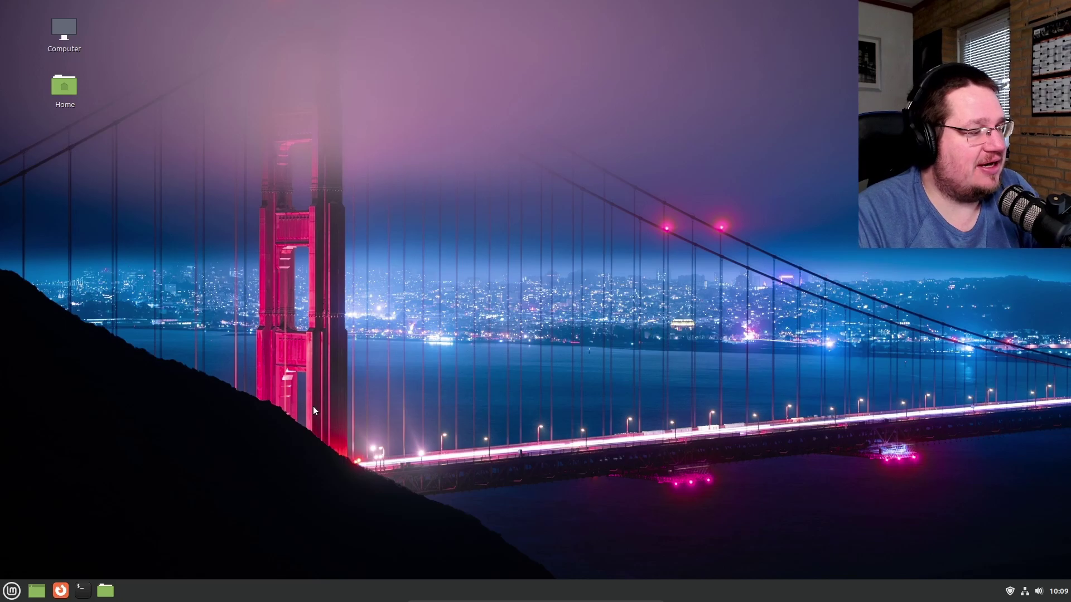
Launch Firefox and load the JS Paint web app from jspaint.app.
left_click(71, 587)
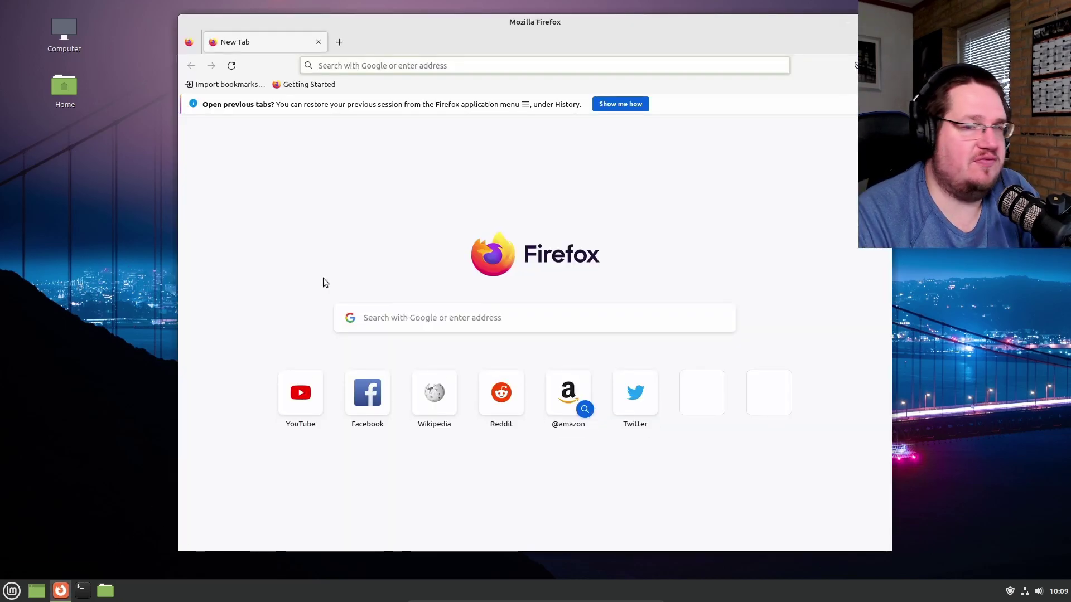
type("paint")
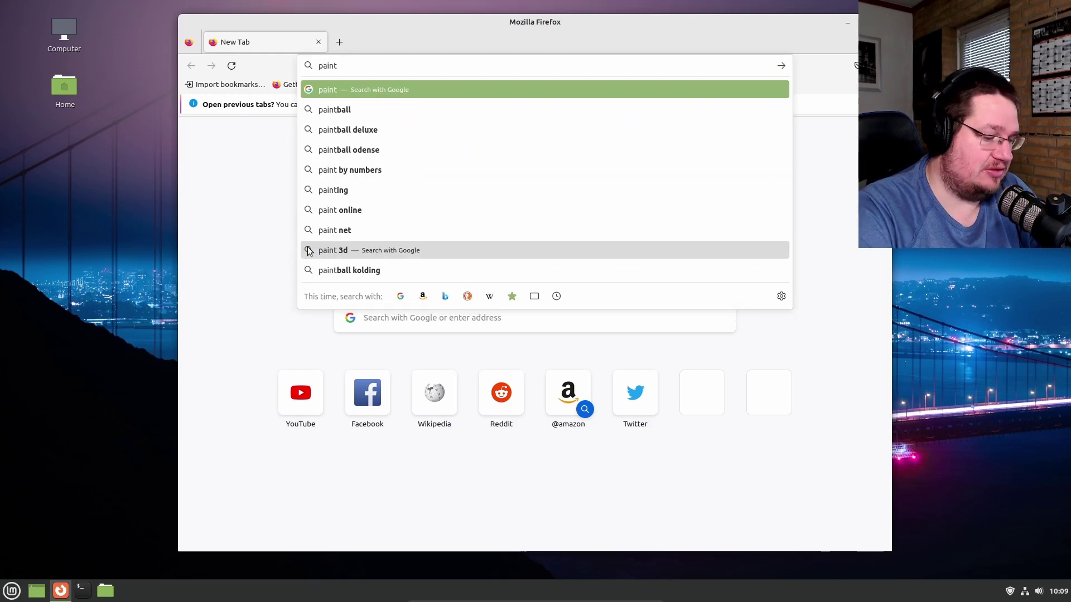
key("Return")
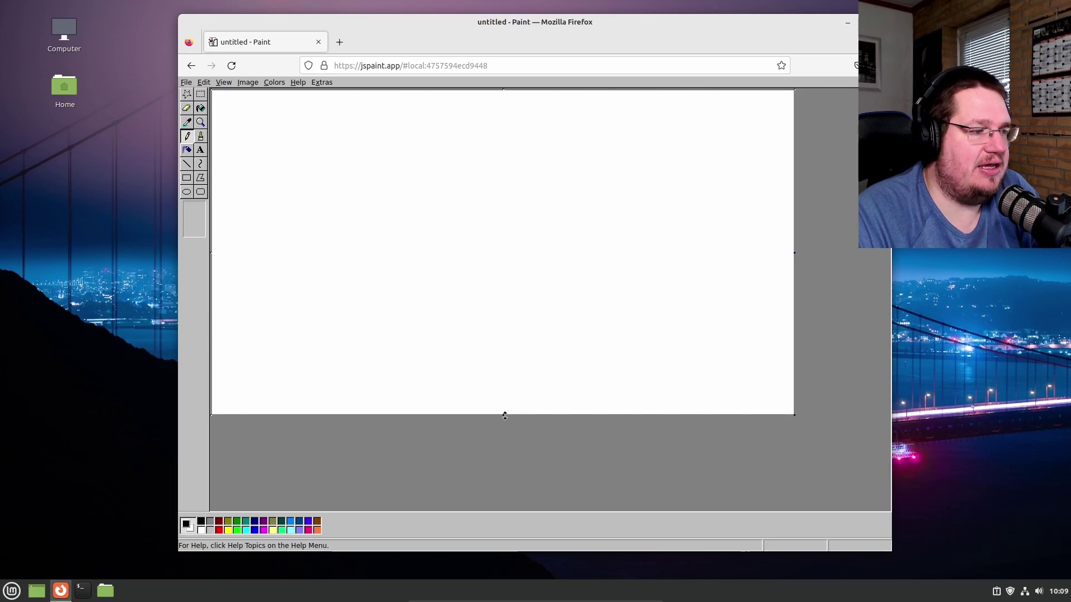
Make the canvas taller and draw a tall rectangle on its left side.
left_click_drag(505, 416, 503, 492)
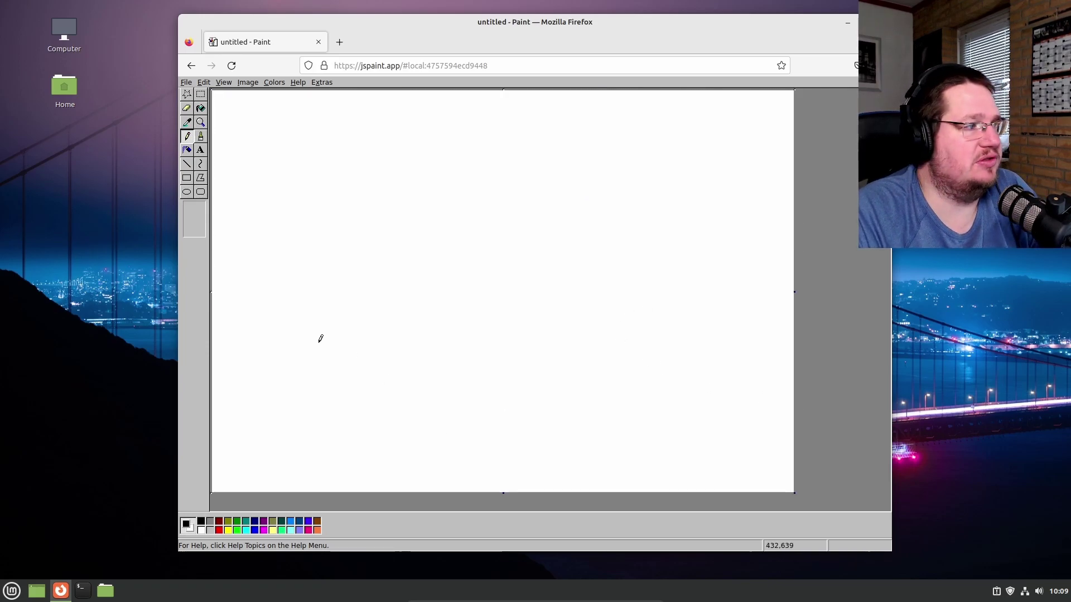
left_click(187, 178)
left_click_drag(255, 145, 402, 392)
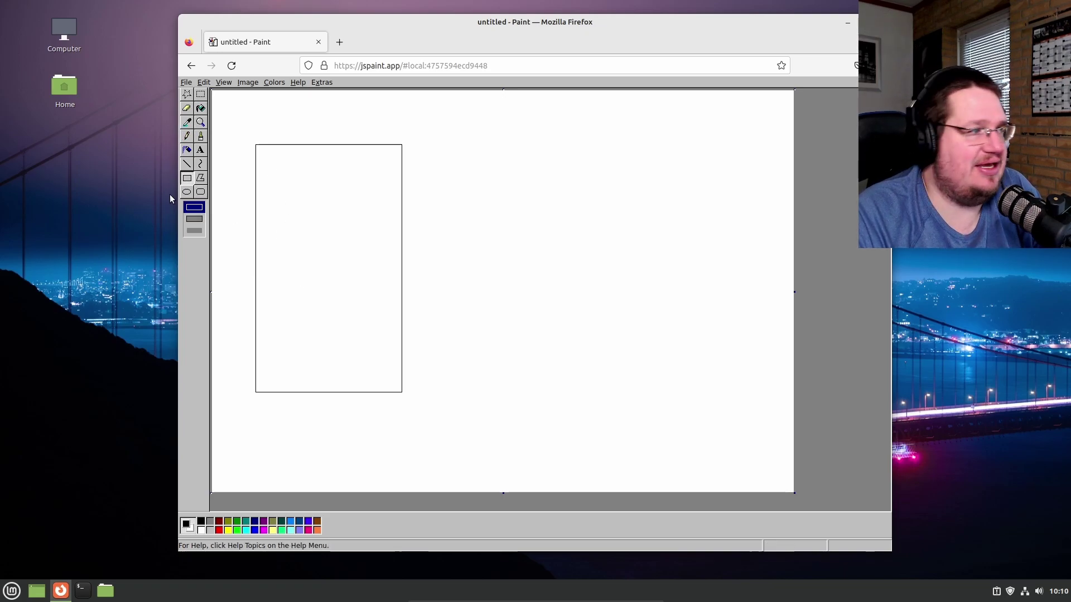
Fill the tall rectangle with bright green.
left_click(201, 109)
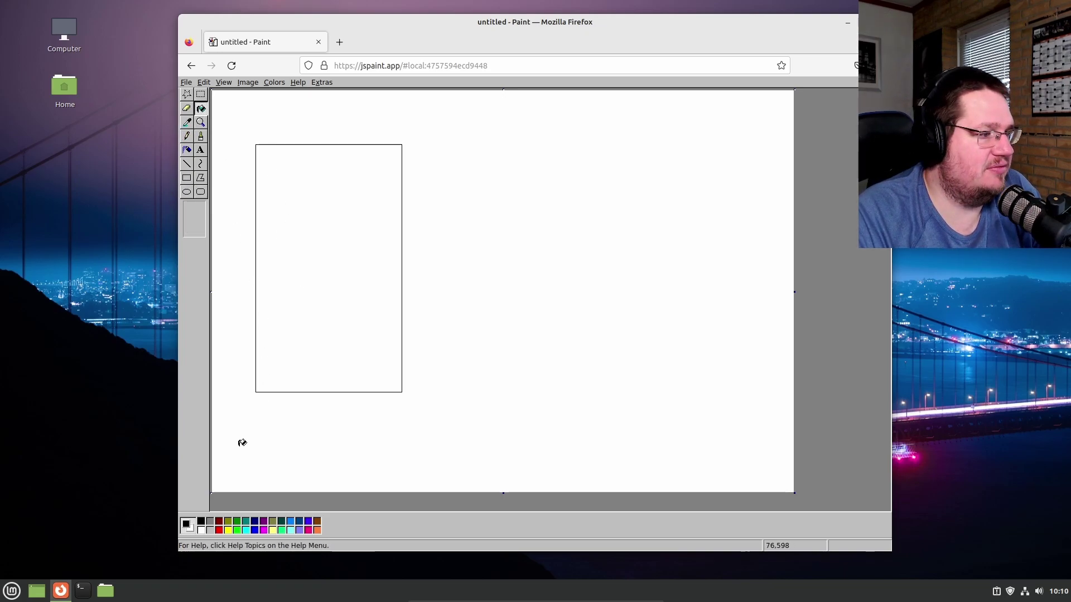
left_click(238, 530)
left_click(308, 241)
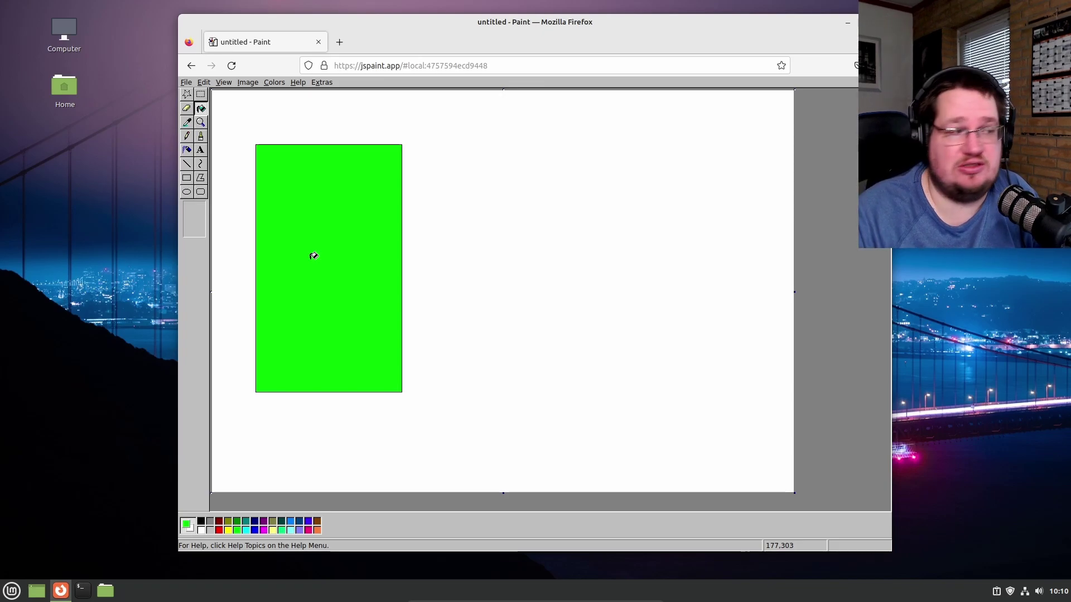
left_click(187, 177)
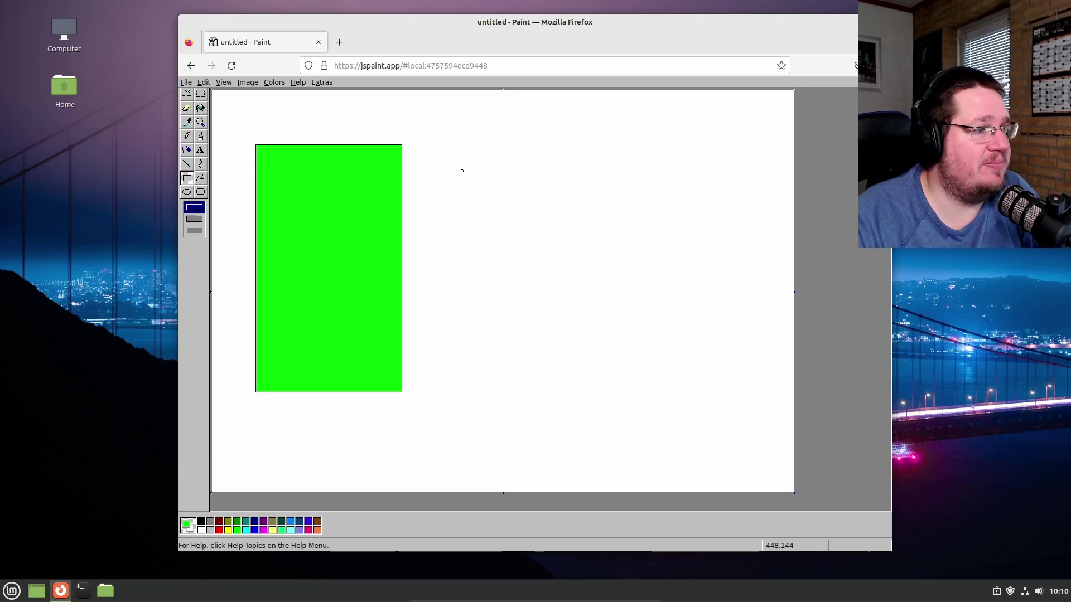
In black, draw a smaller lower rectangle and a wide upper rectangle right of the green box.
left_click(201, 521)
left_click_drag(449, 297, 614, 392)
mouse_move(433, 147)
left_mouse_down()
mouse_move(614, 273)
mouse_move(694, 285)
left_mouse_up()
Fill the wide box green and the smaller box black, then enclose both in a large rectangle.
left_click(237, 530)
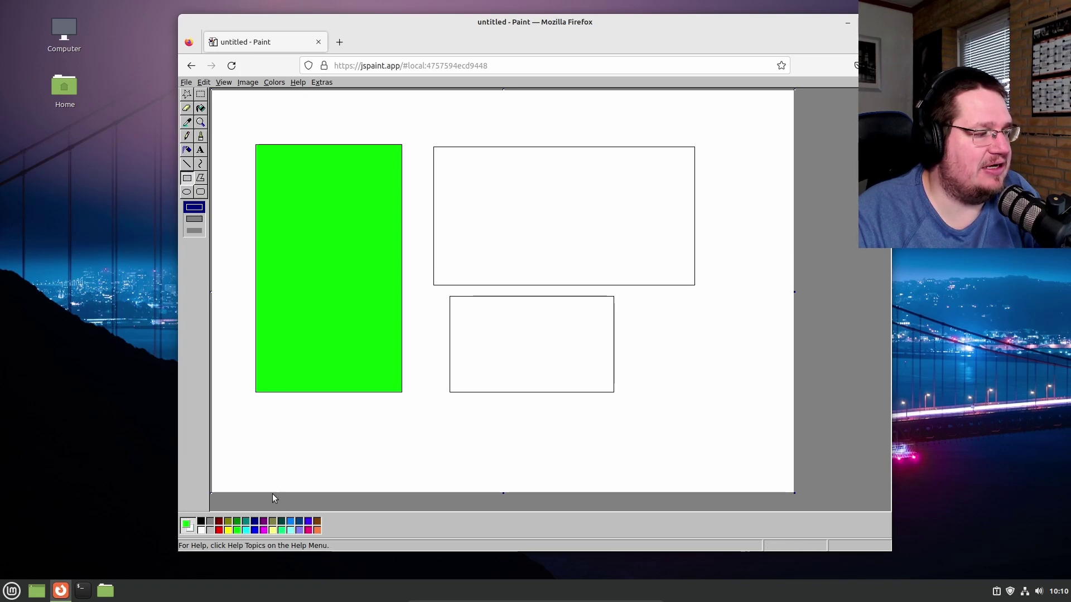
left_click(196, 109)
left_click(517, 180)
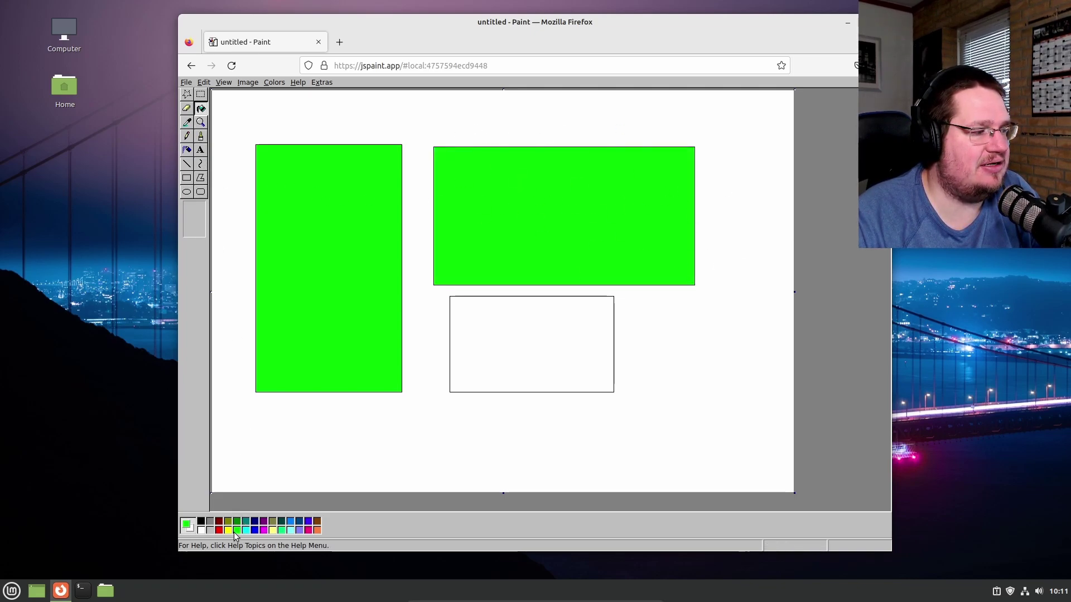
left_click(202, 522)
left_click(511, 367)
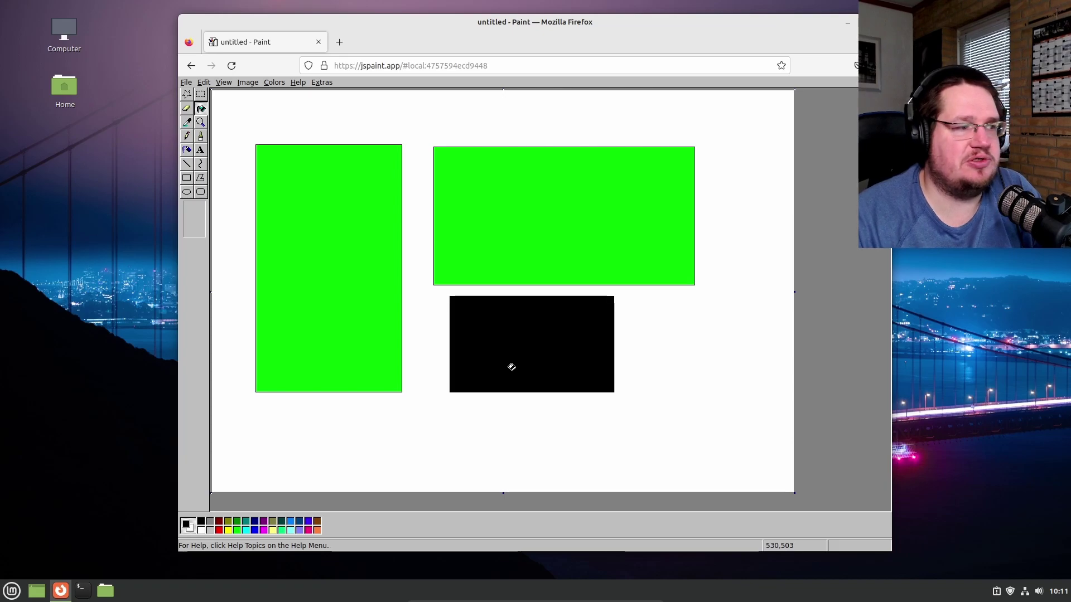
left_click(187, 178)
left_click_drag(416, 117, 756, 445)
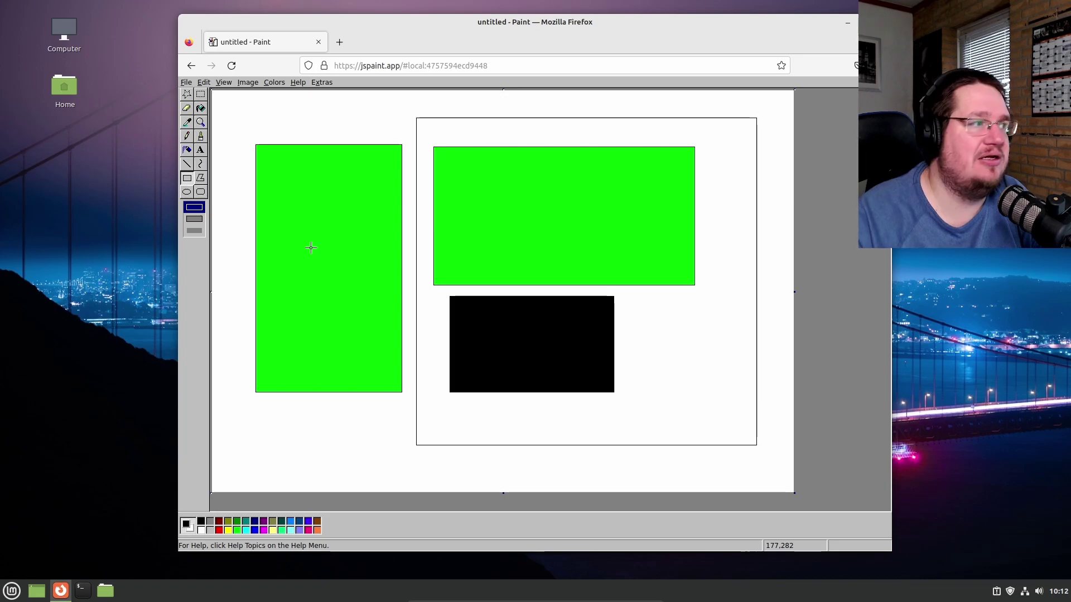
Minimize Firefox and launch Synaptic Package Manager from Administration, authenticating with the account password.
left_click(845, 22)
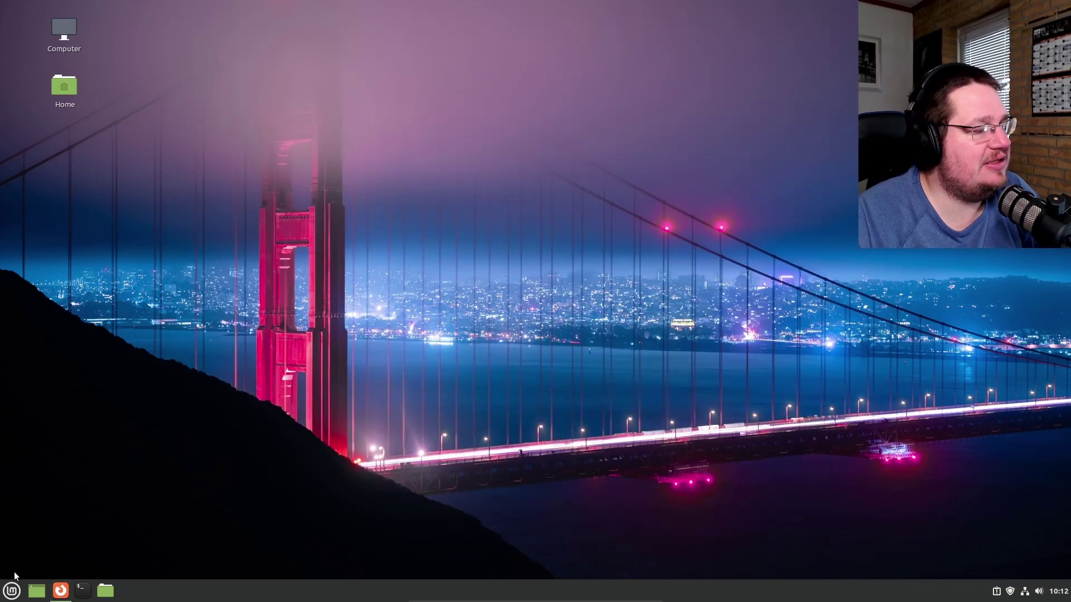
left_click(11, 591)
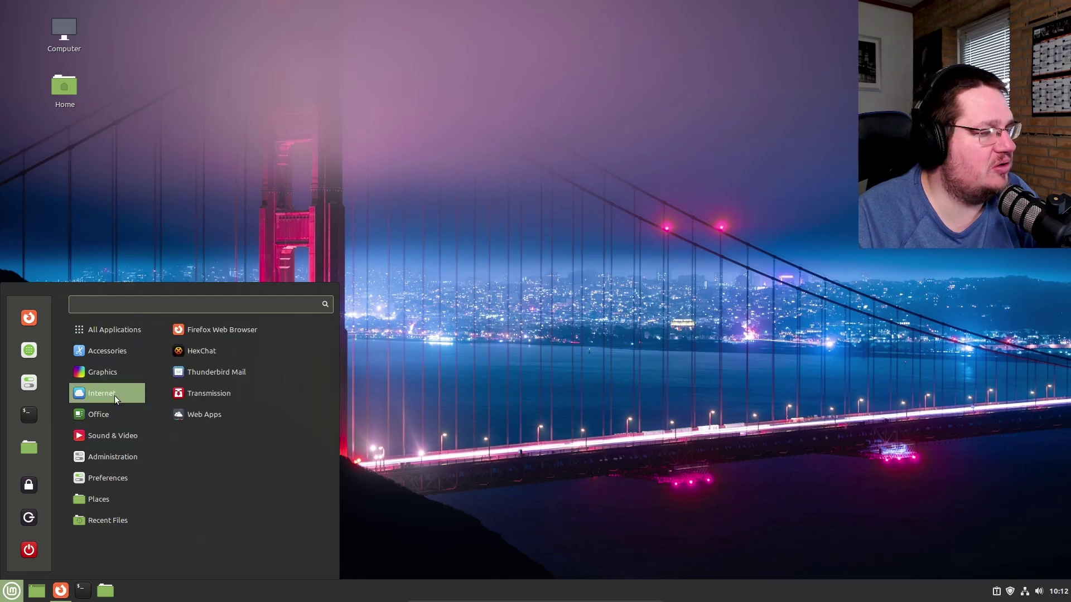
mouse_move(121, 452)
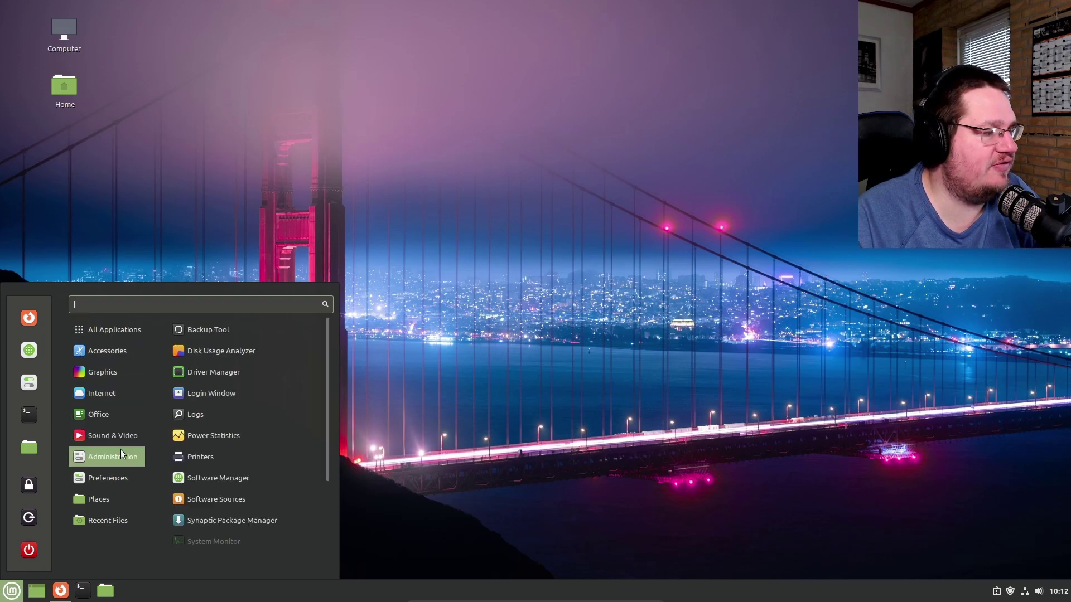
left_click(236, 519)
type("*****")
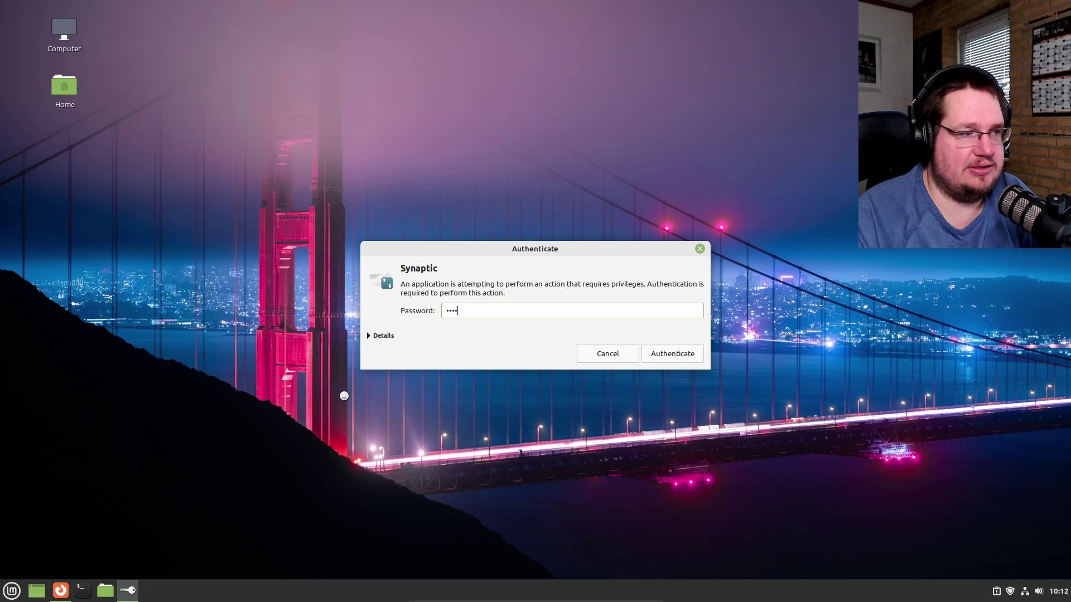
key("Return")
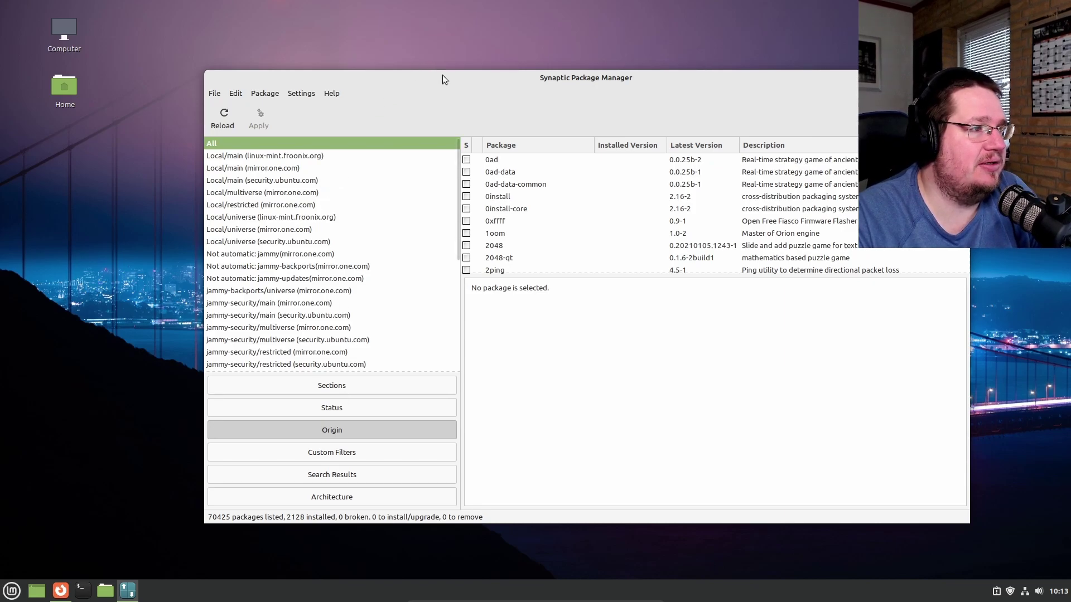
Move the Synaptic window left and browse the jammy and Local/universe origin package lists.
left_click_drag(443, 76, 347, 53)
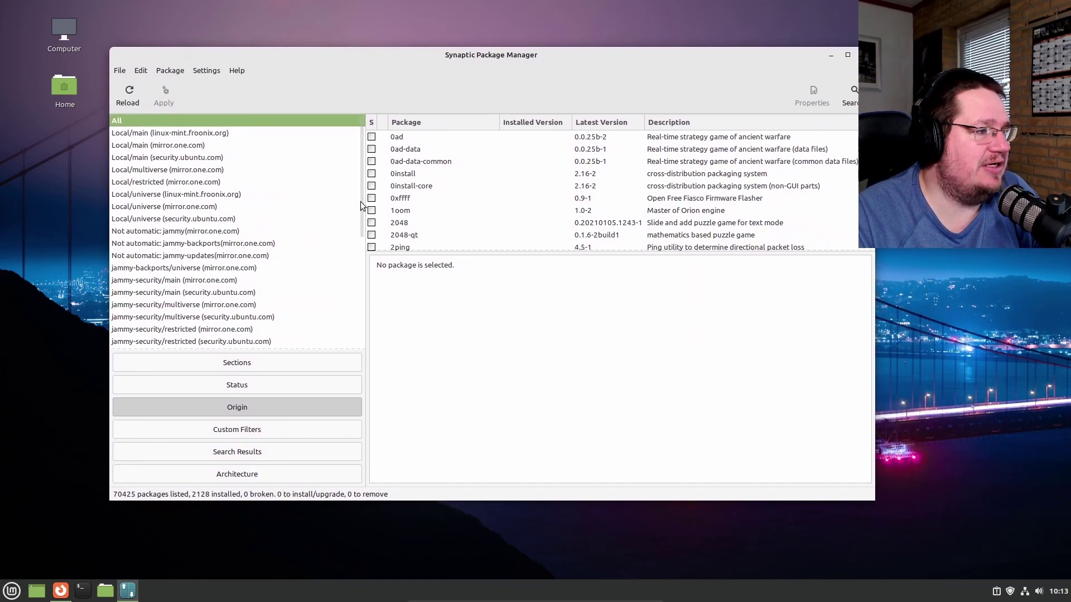
left_click_drag(361, 202, 376, 320)
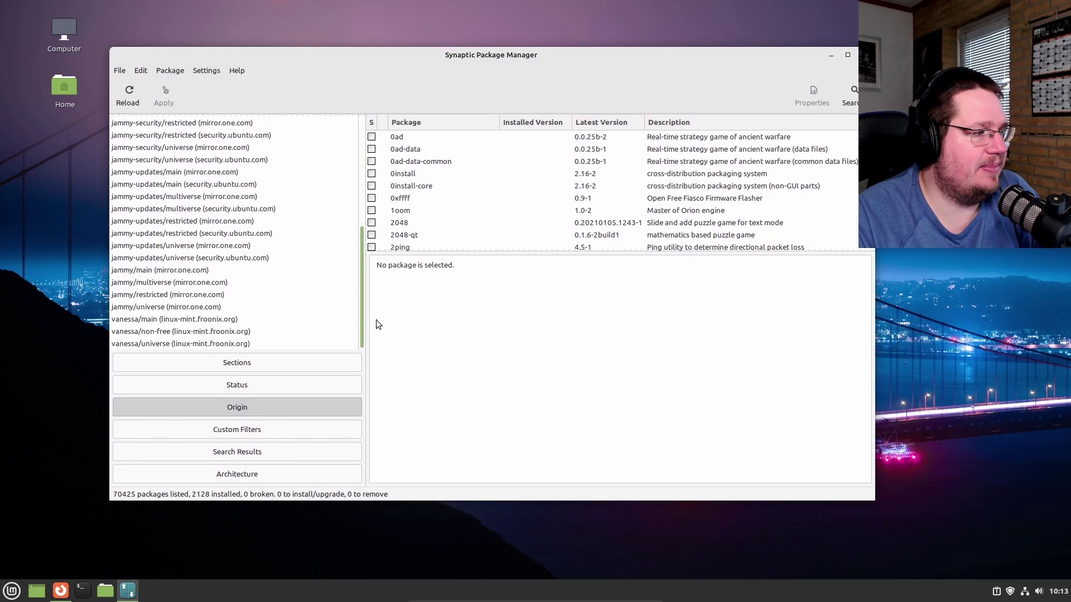
left_click(124, 312)
scroll(184, 288, "up", 2)
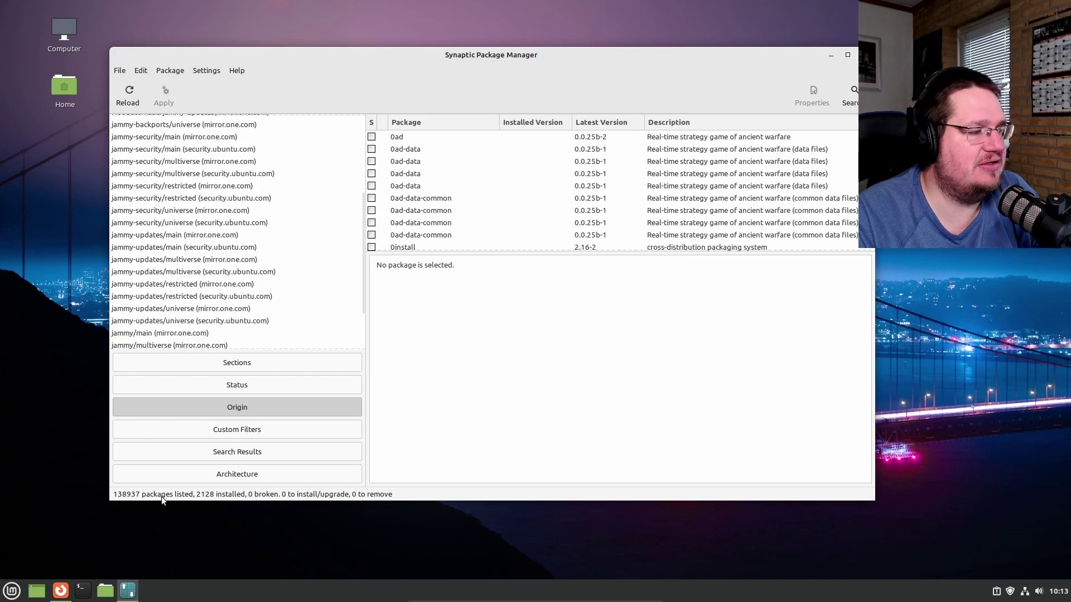
scroll(159, 285, "up", 2)
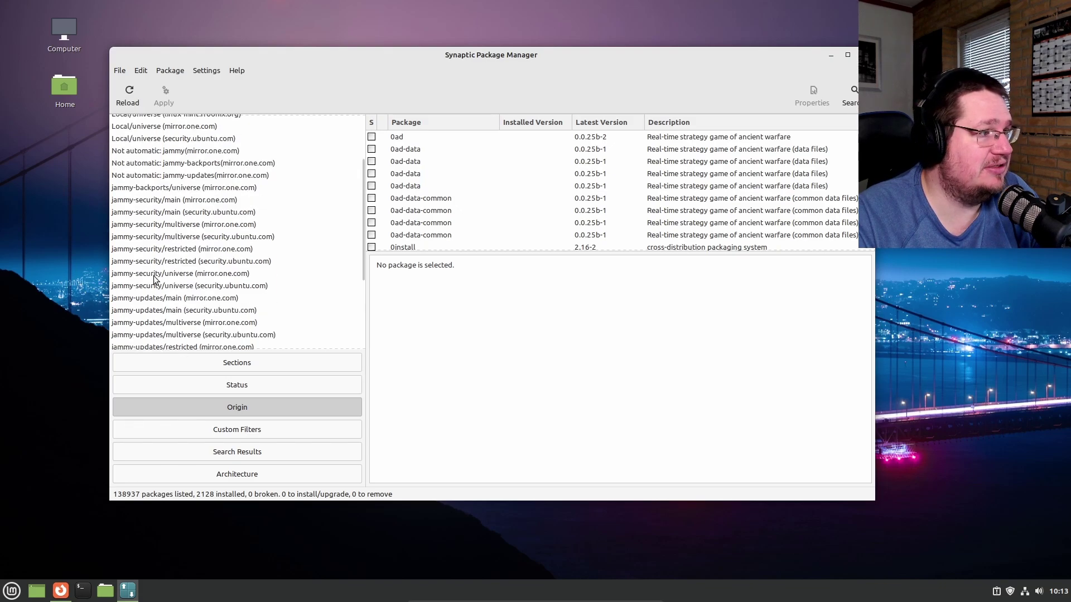
left_click(180, 175)
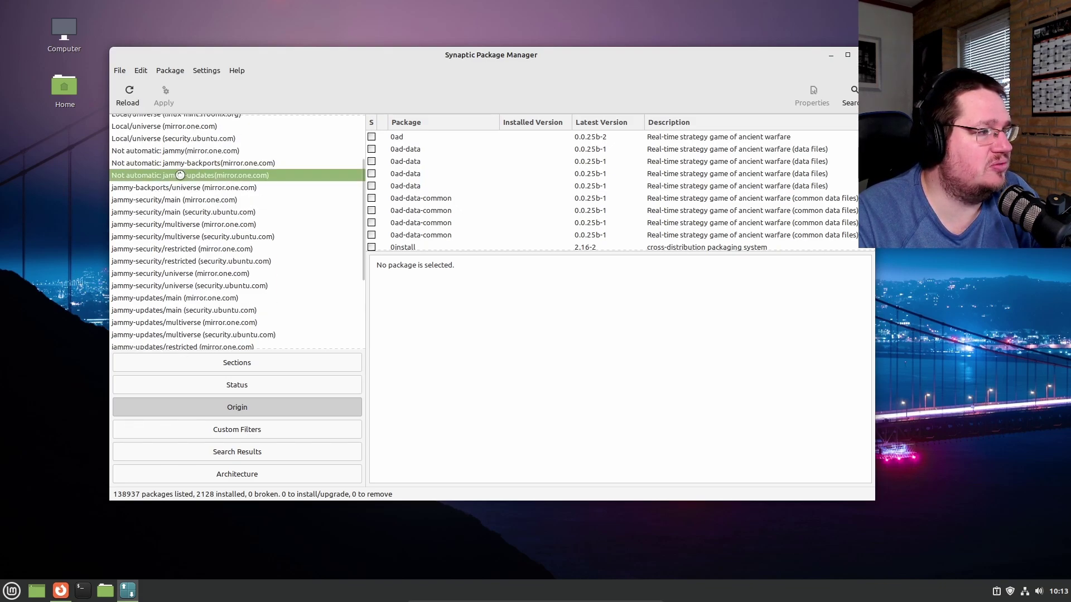
left_click(176, 163)
left_click(177, 150)
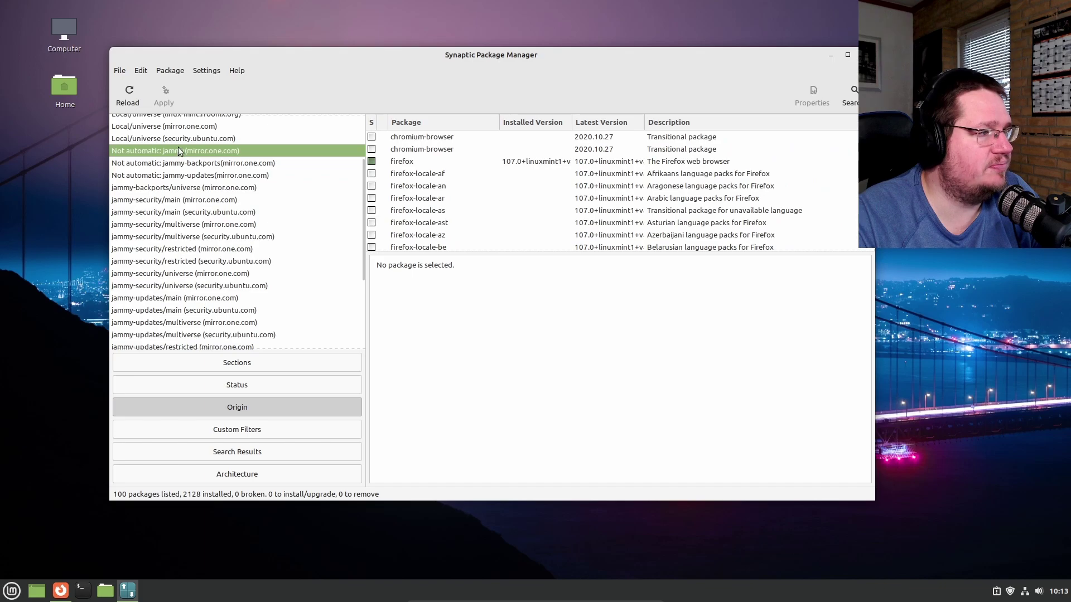
left_click(182, 138)
left_click(183, 127)
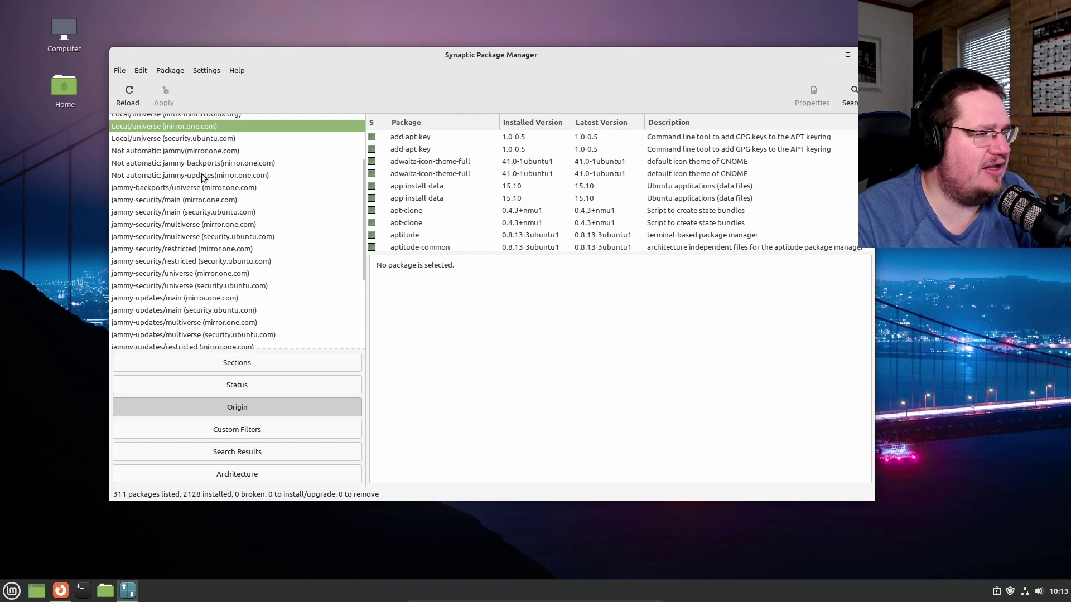
Browse the Local/universe, restricted, multiverse and main origins across froonix, mirror.one.com and security.
scroll(202, 184, "up", 3)
left_click(155, 186)
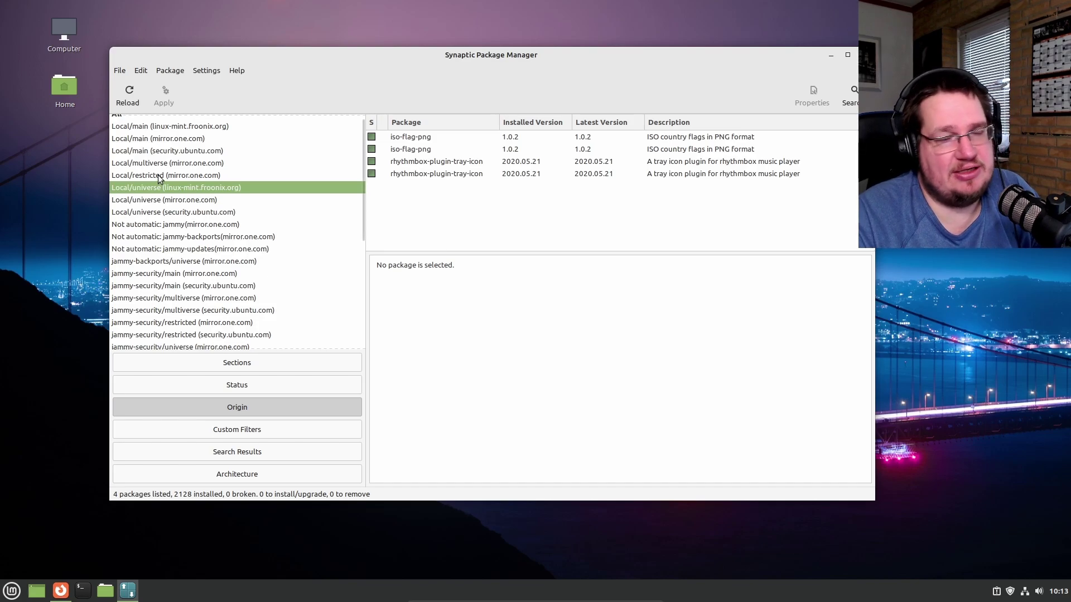
left_click(159, 176)
left_click(167, 163)
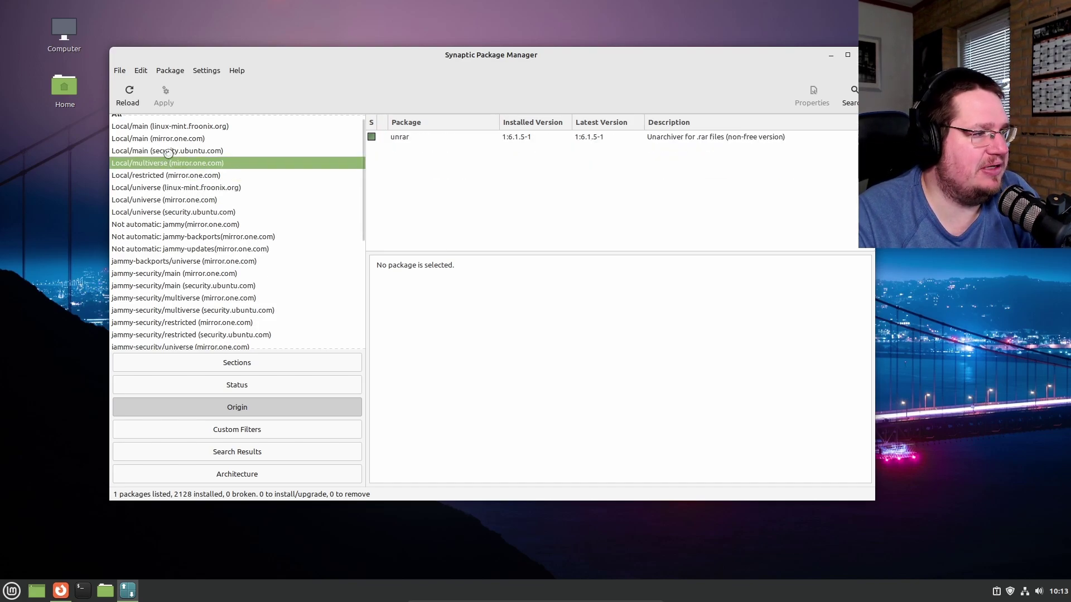
left_click(168, 151)
left_click(169, 140)
left_click(179, 127)
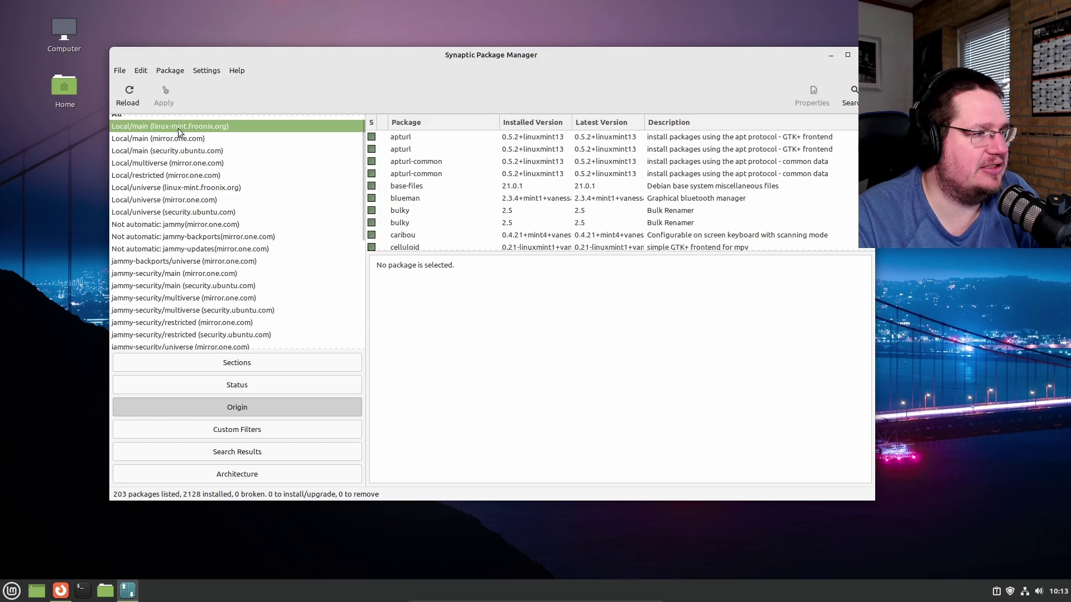
scroll(444, 180, "down", 8)
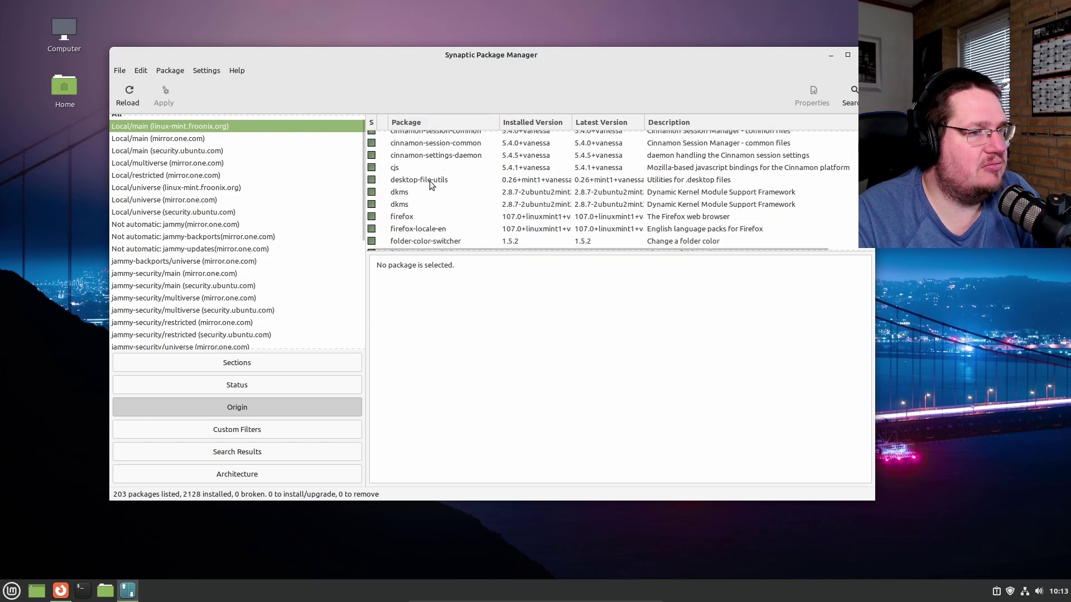
List Local/main (mirror.one.com) packages and inspect bind9-dnsutils and bash-completion.
left_click(204, 141)
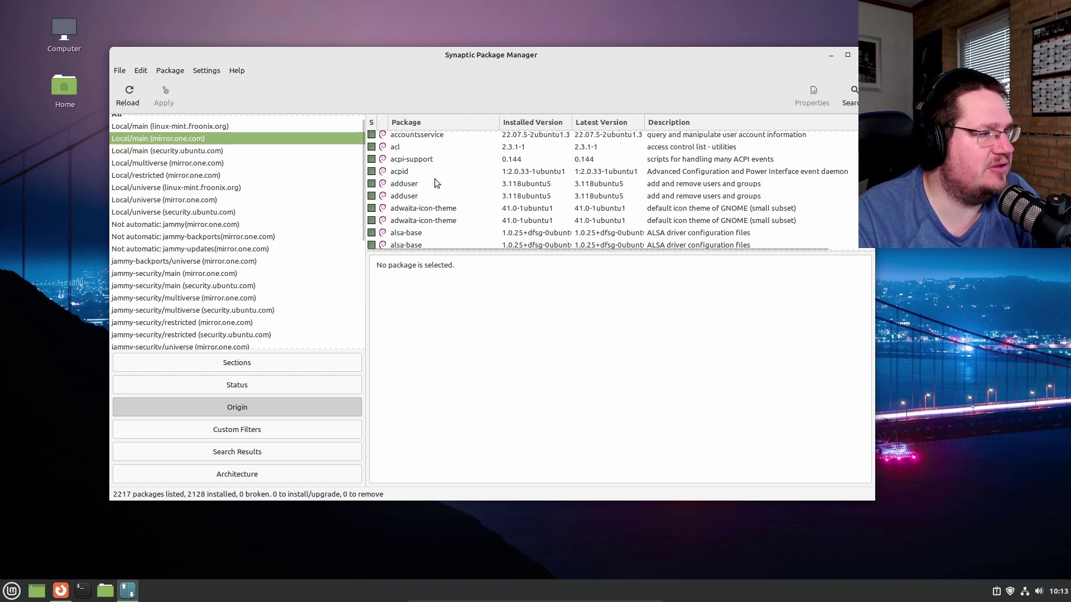
scroll(436, 183, "down", 10)
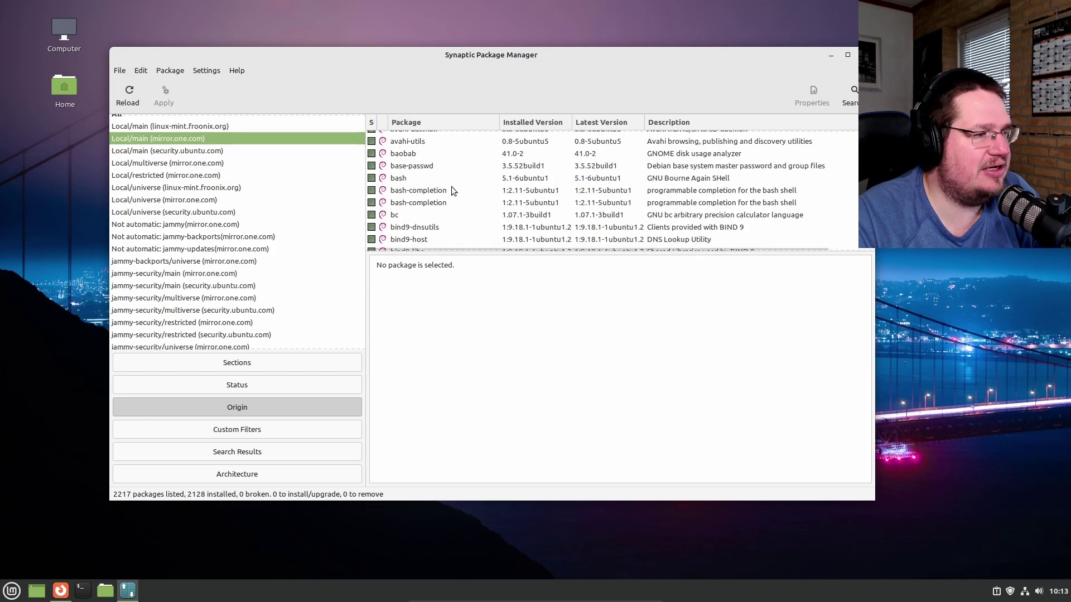
left_click(547, 228)
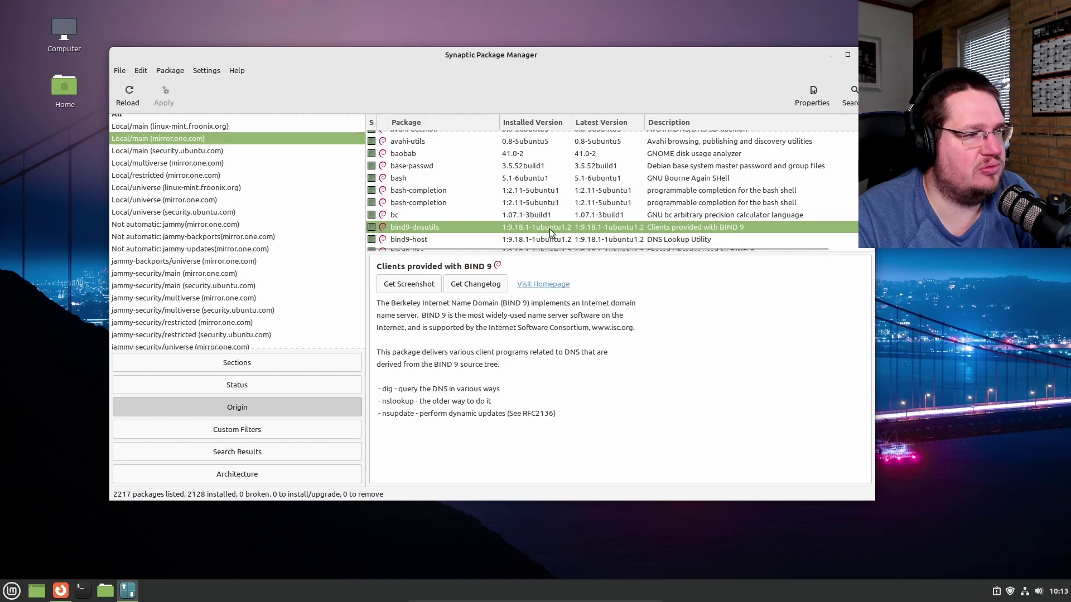
left_click(435, 203)
Filter to Local/main (linux-mint.froonix.org) and read the apturl-common package details.
left_click(205, 127)
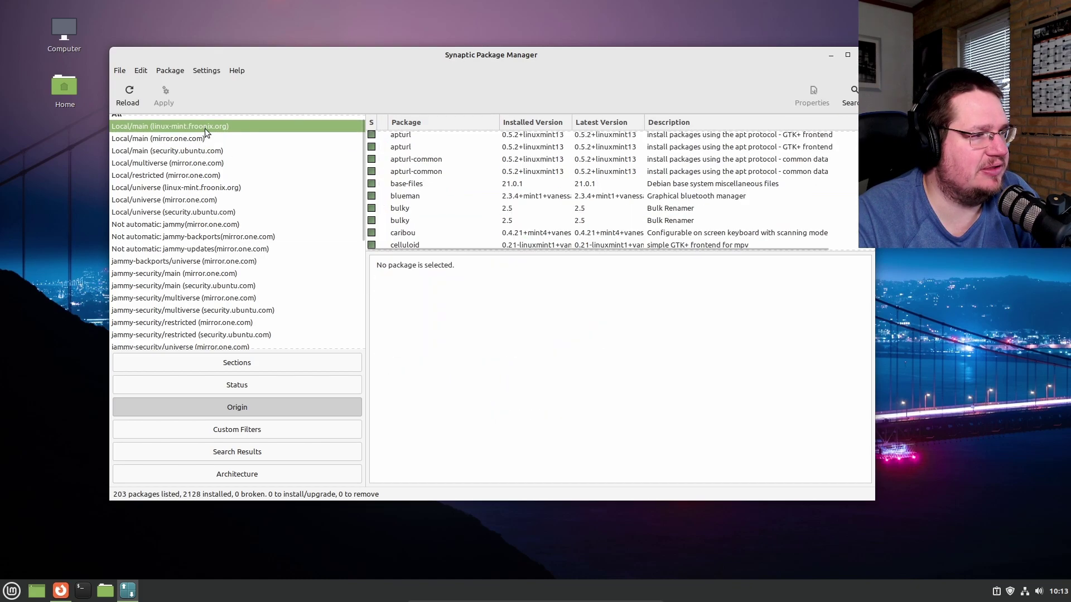
left_click(546, 174)
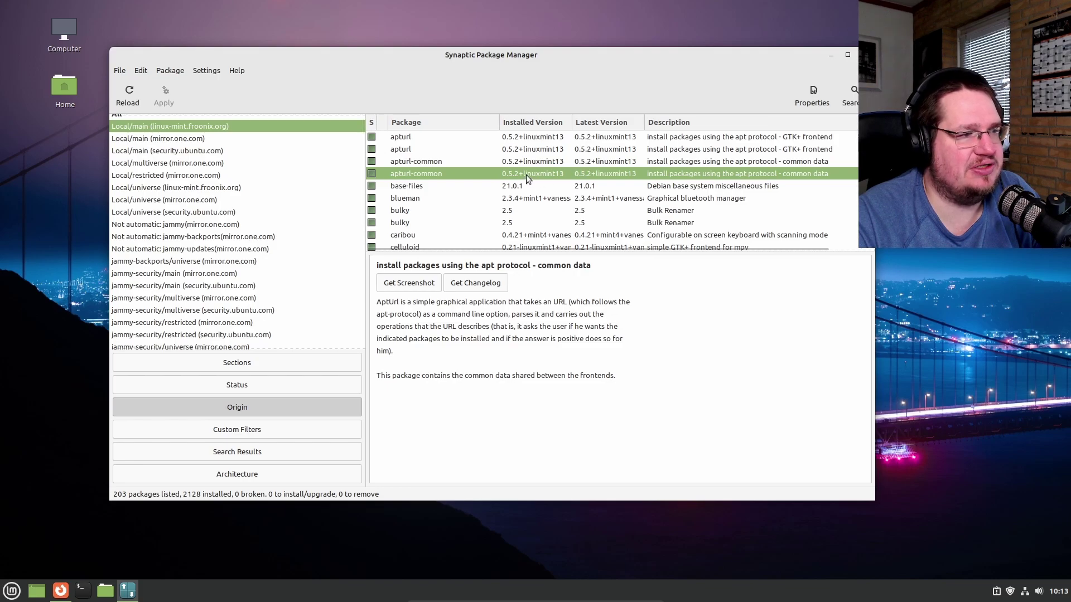
scroll(530, 185, "down", 5)
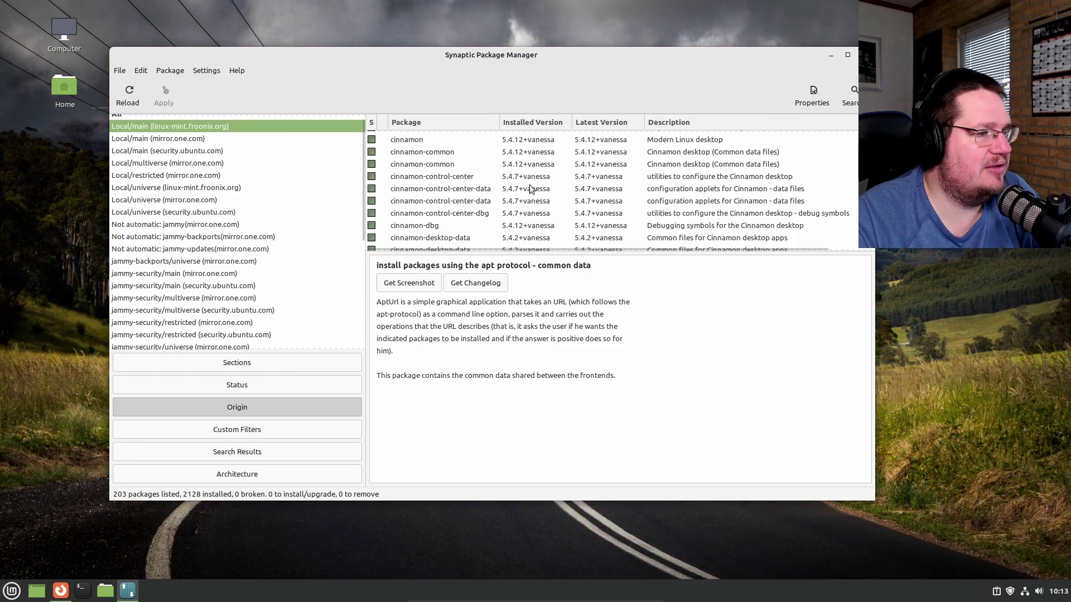
scroll(530, 185, "down", 4)
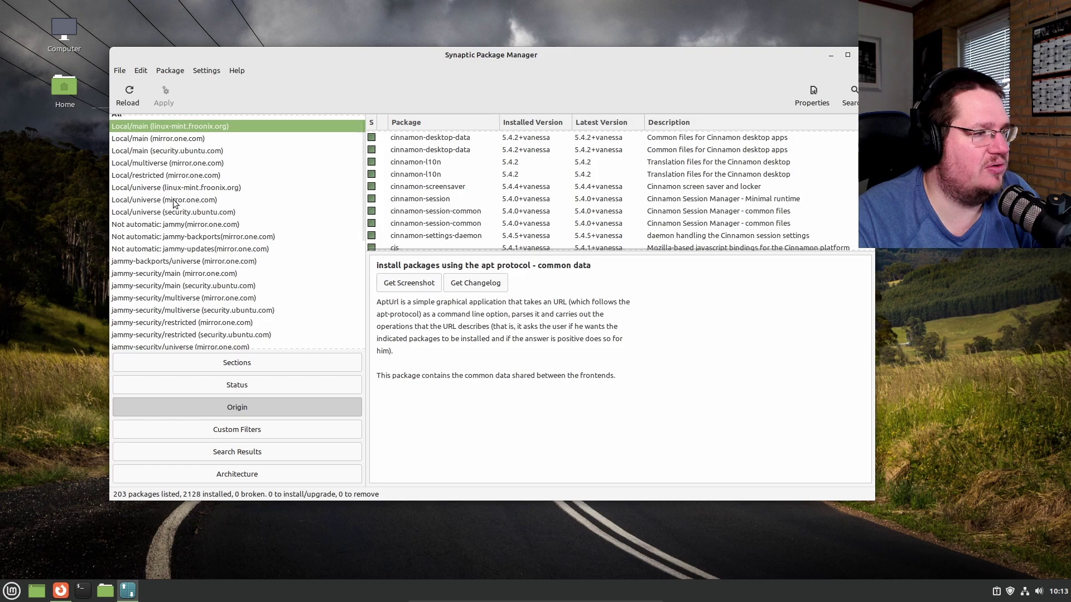
Compare the Local/main and Local/multiverse origin lists from mirror.one.com, security and froonix.
left_click(179, 139)
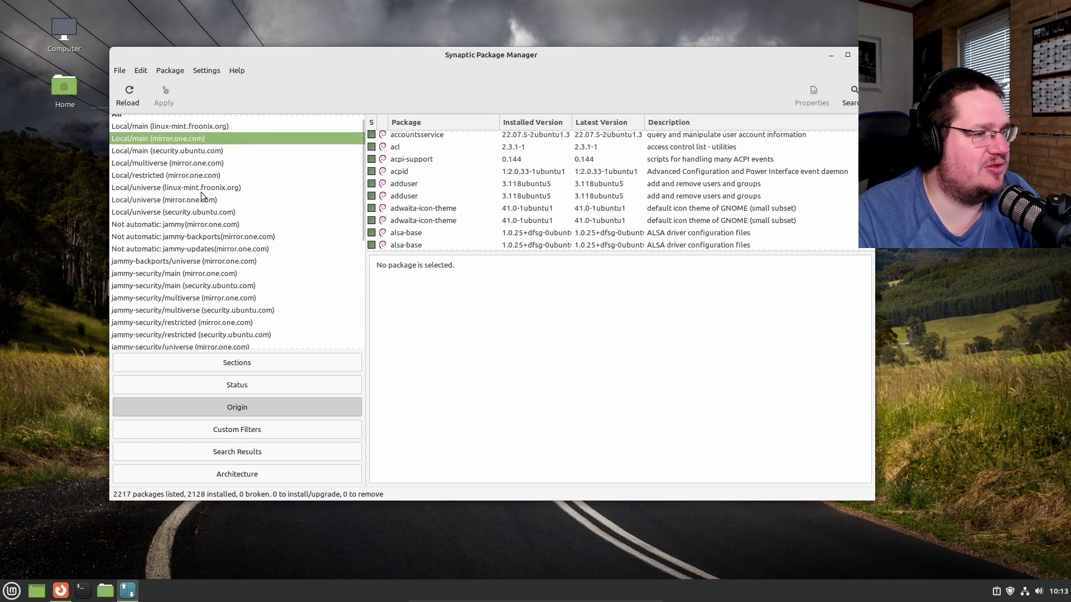
left_click(188, 152)
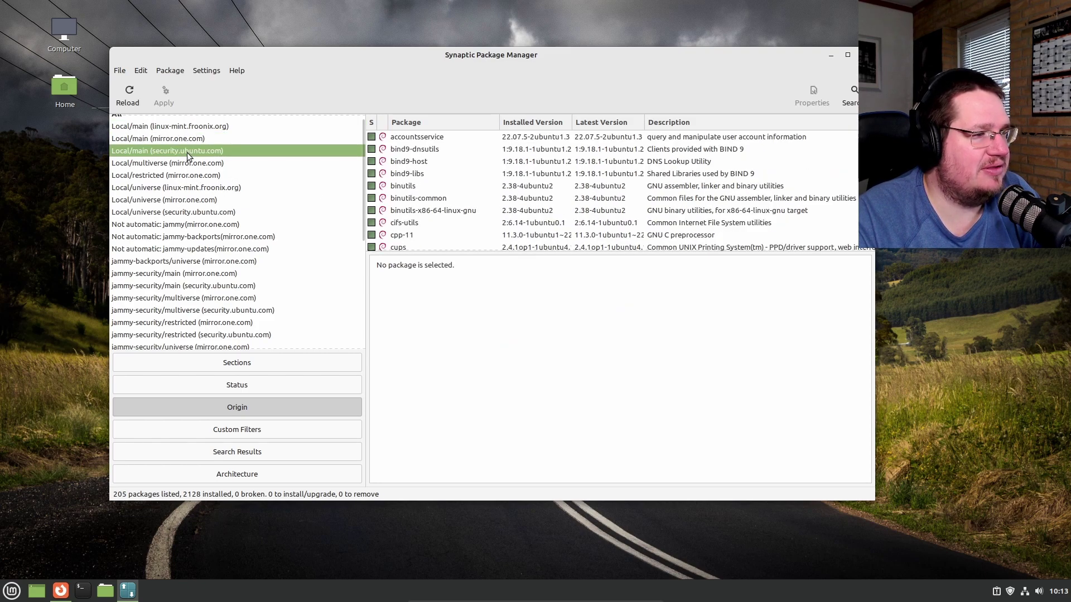
left_click(189, 163)
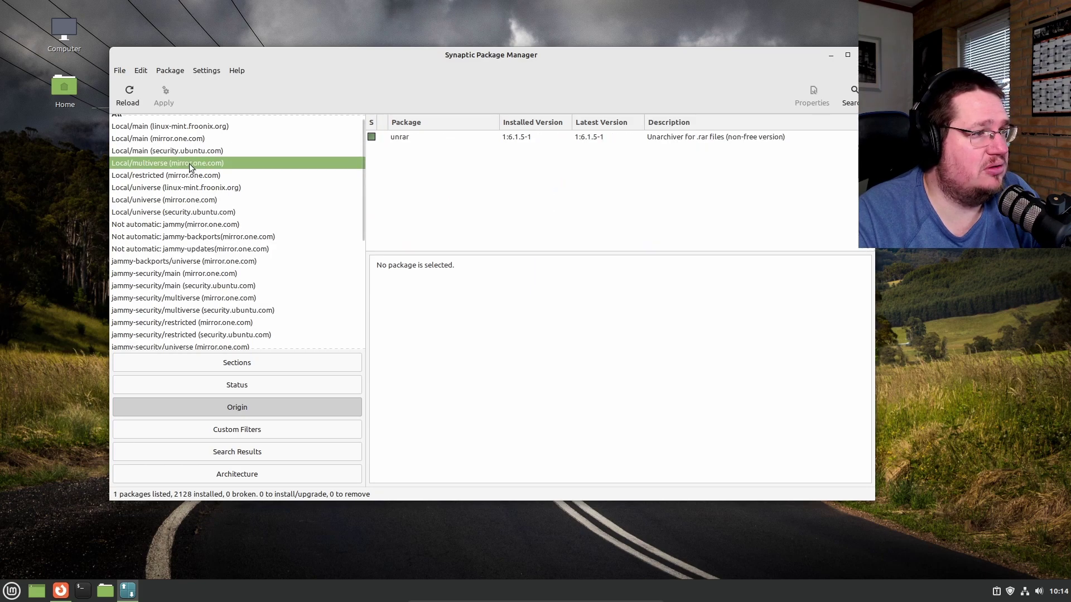
scroll(192, 127, "up", 1)
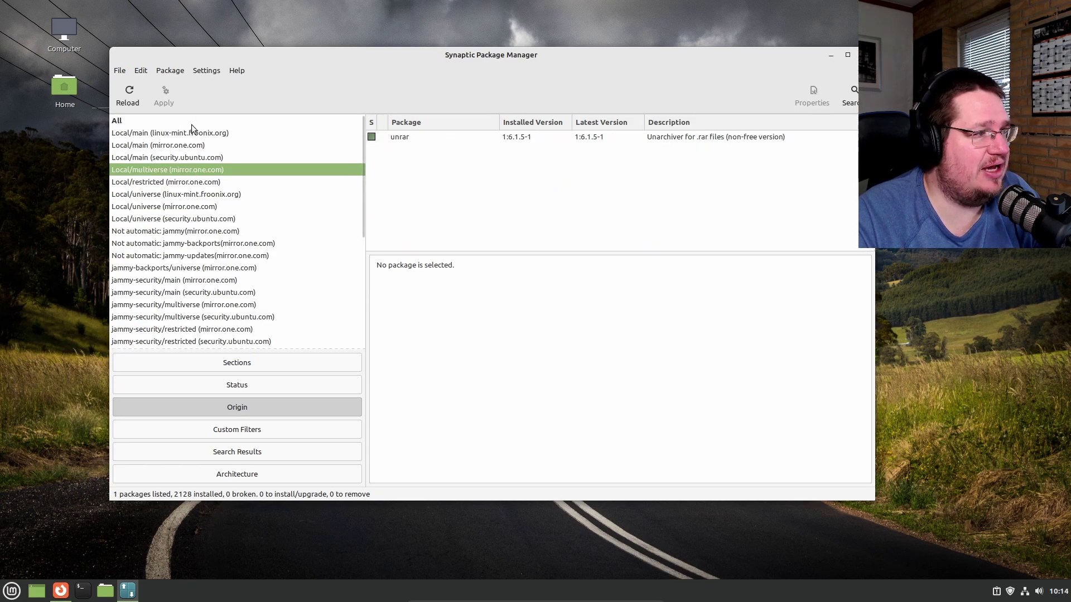
left_click(190, 133)
Compare Local/restricted and Local/universe origins, ending on Local/restricted (mirror.one.com) with 2 firmware-sof-signed packages.
left_click(189, 182)
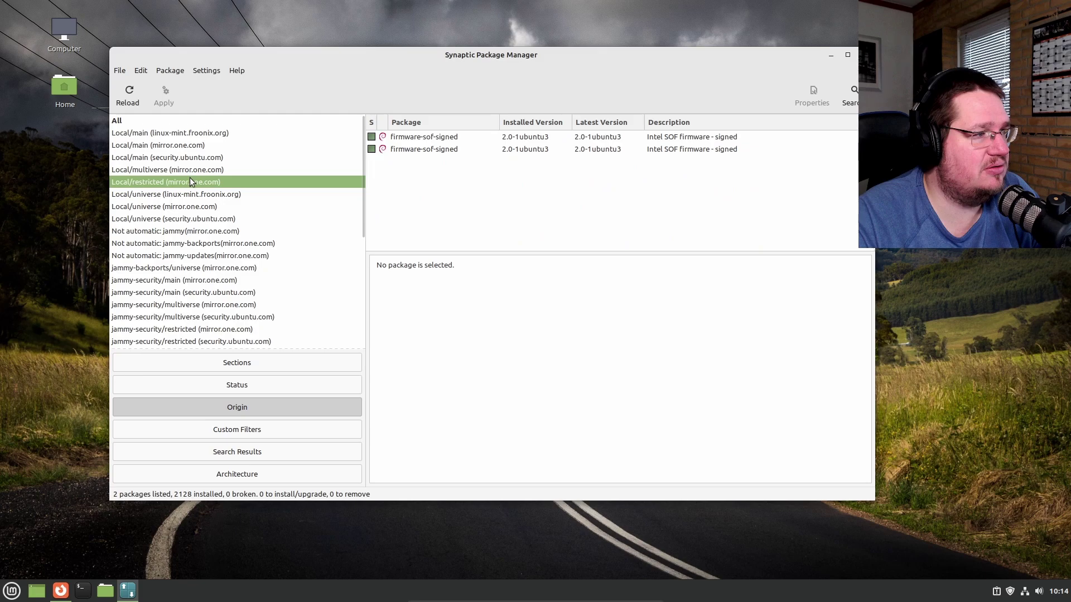
left_click(190, 195)
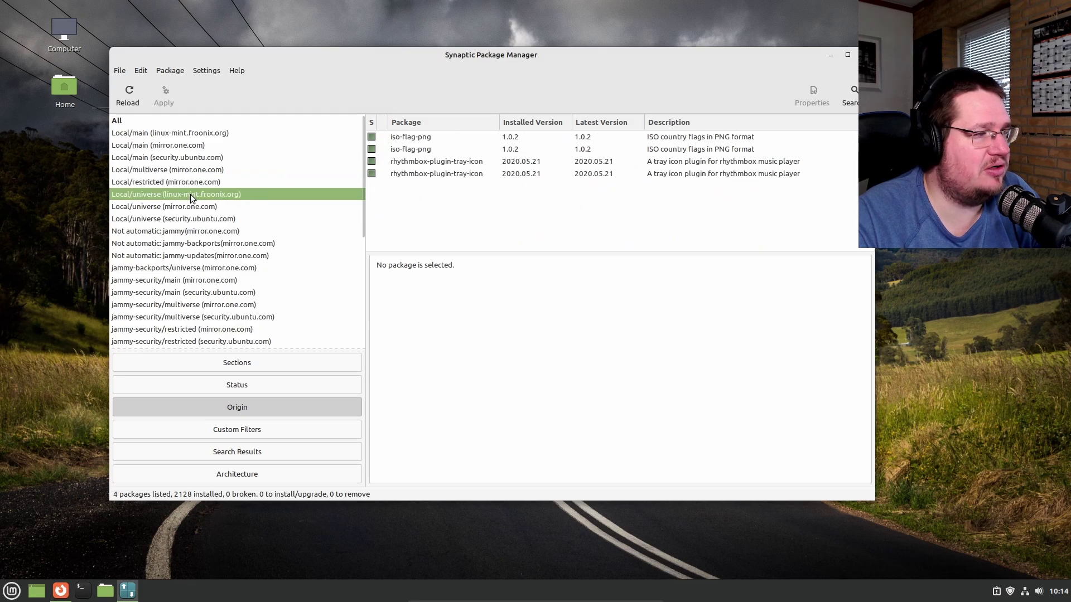
left_click(191, 206)
left_click(183, 194)
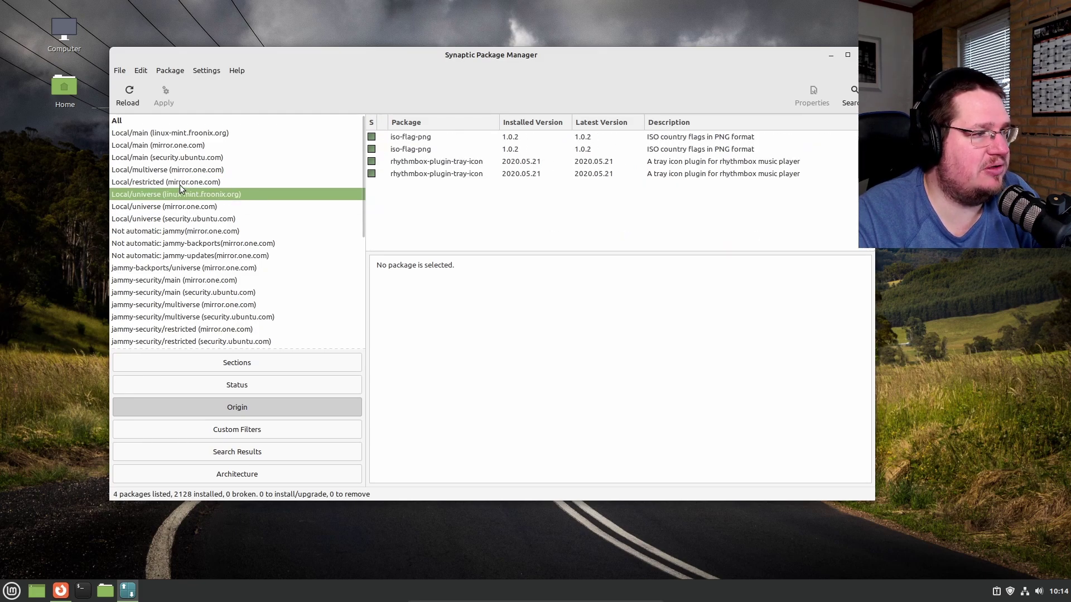
left_click(180, 182)
left_click(192, 134)
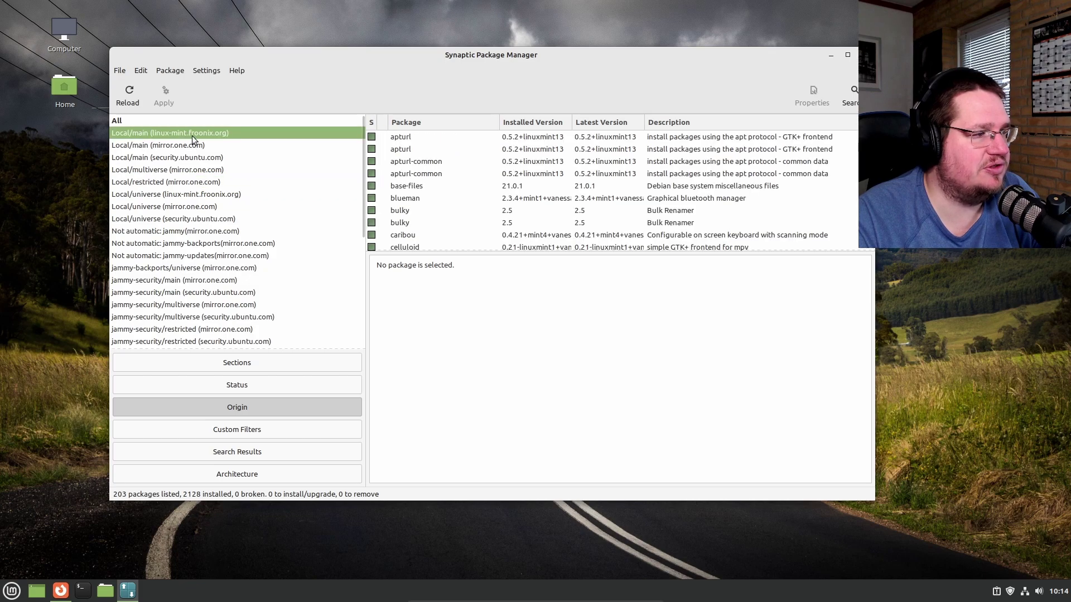
left_click(185, 168)
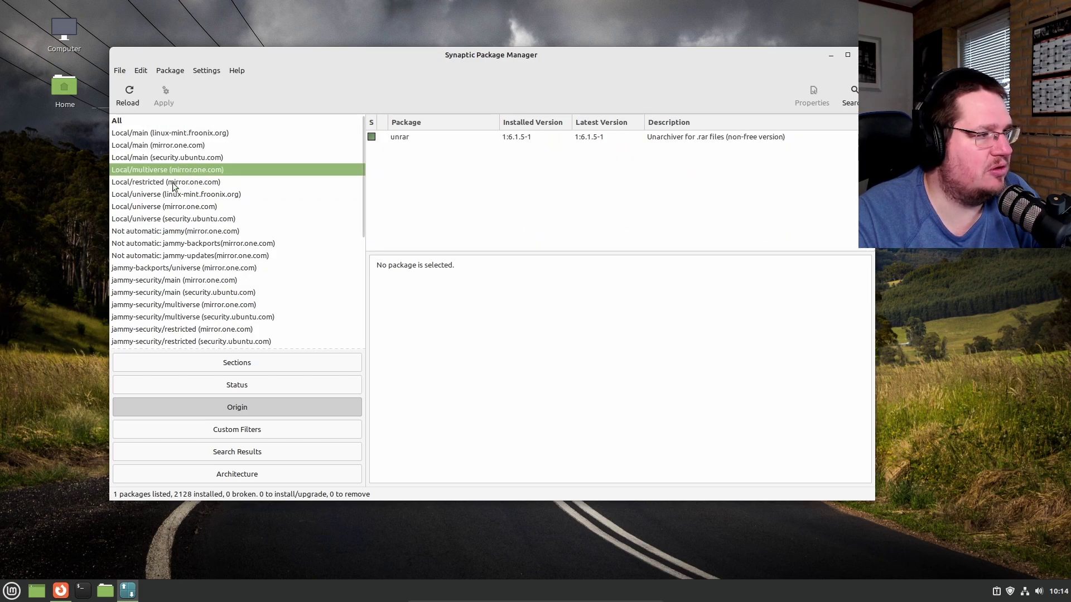
left_click(170, 183)
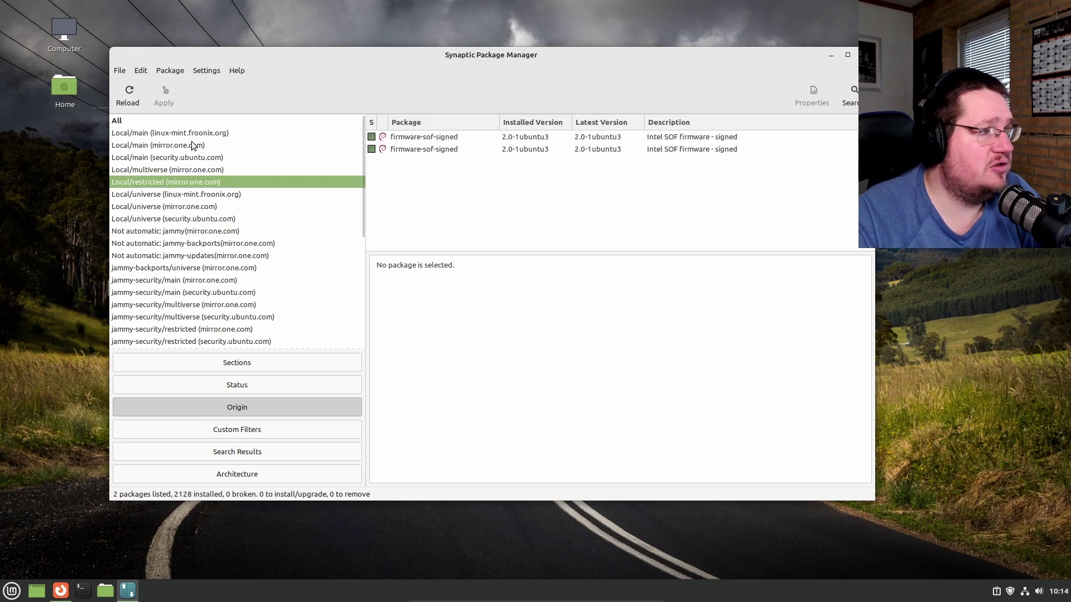
Check the vanessa/main and vanessa/non-free origins, ending on vanessa/universe with 16 packages.
scroll(201, 173, "down", 6)
left_click(173, 323)
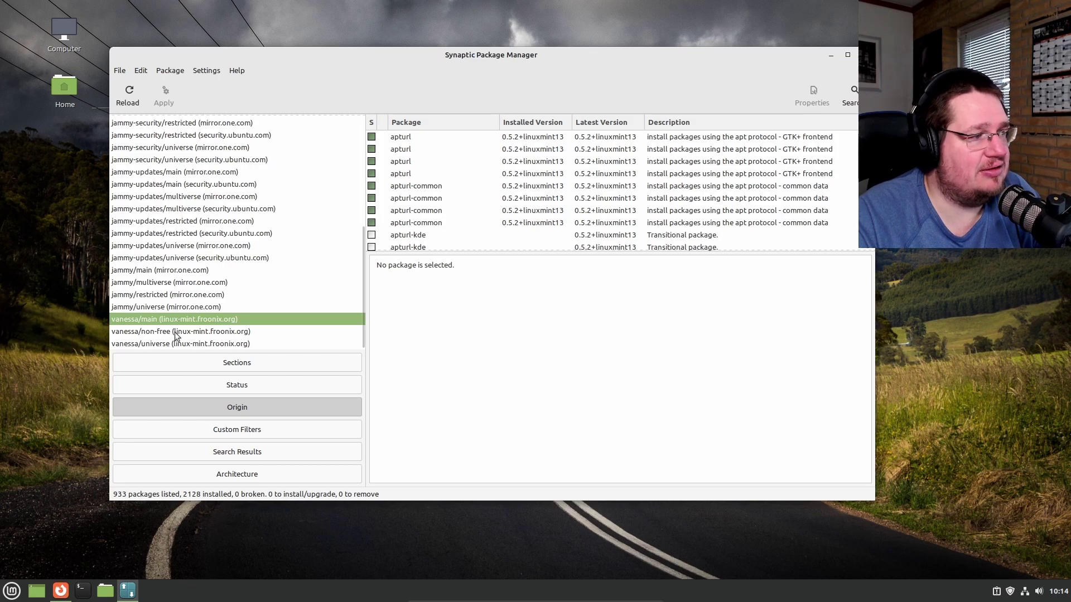
left_click(174, 333)
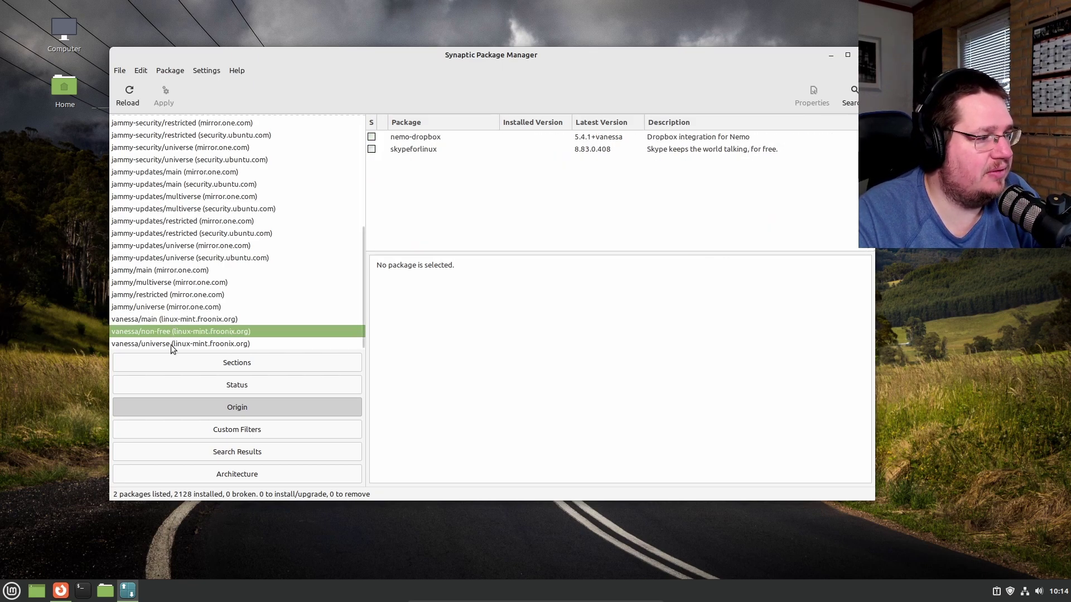
left_click(170, 344)
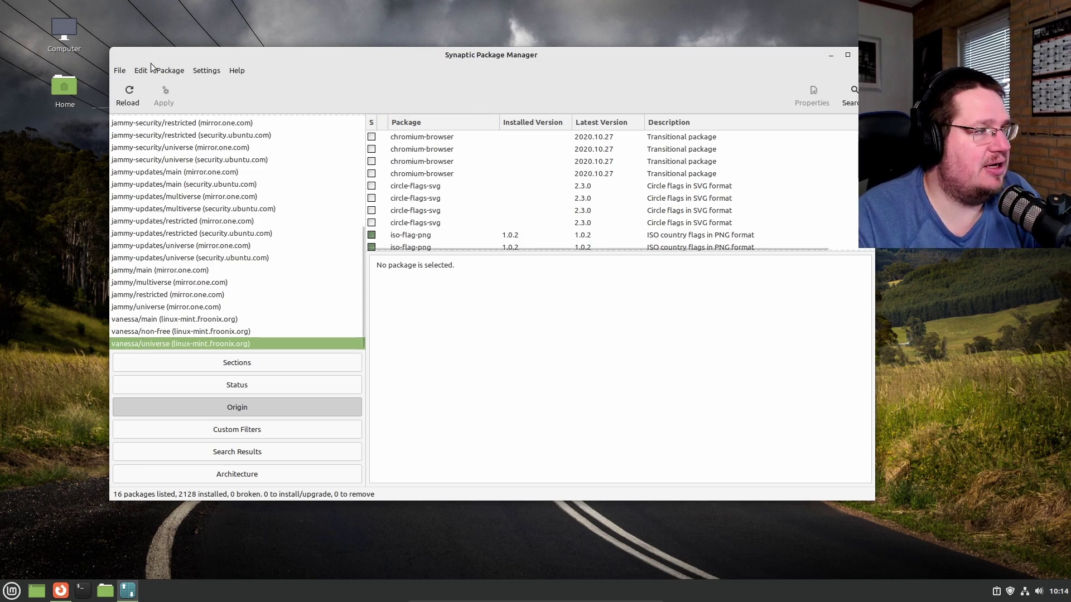
Switch the left pane to Sections, showing all 70425 packages unfiltered.
left_click(215, 364)
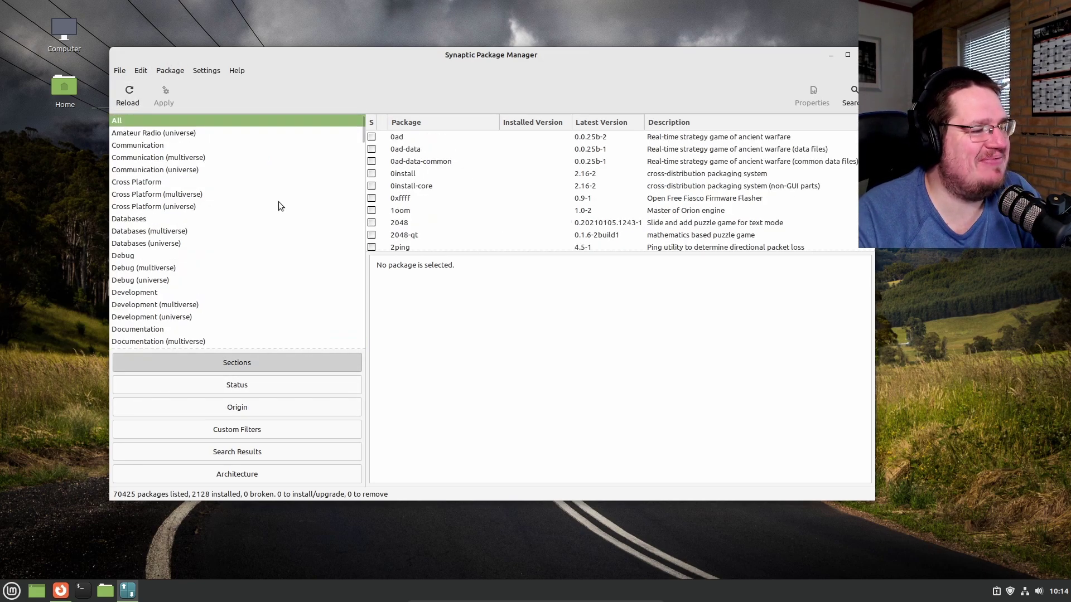